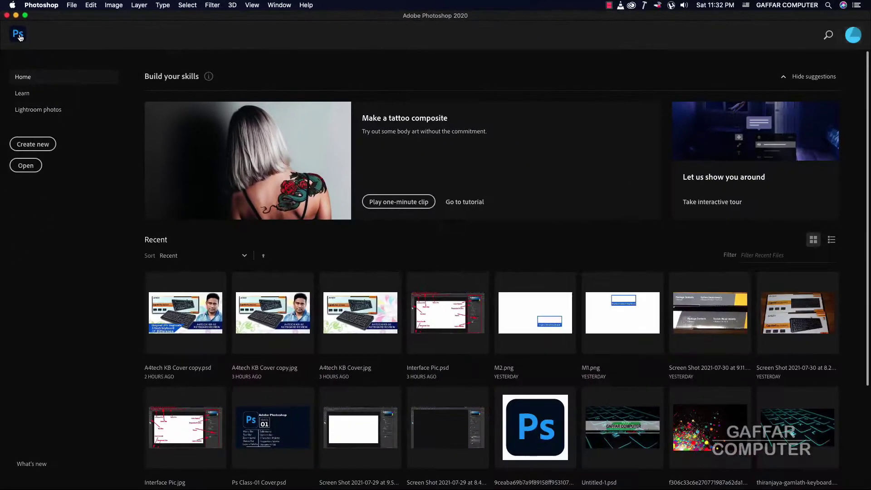
- Close the Home screen to reach the empty workspace and browse the File menu
left_click(19, 36)
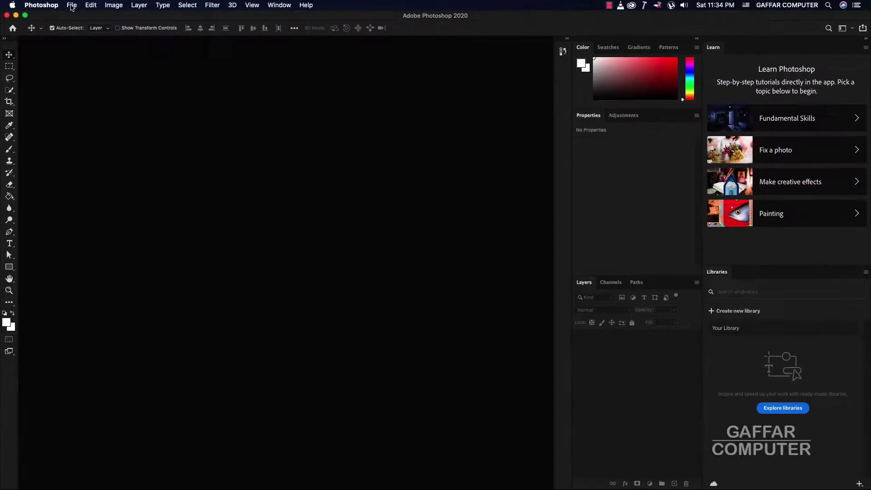
left_click(72, 5)
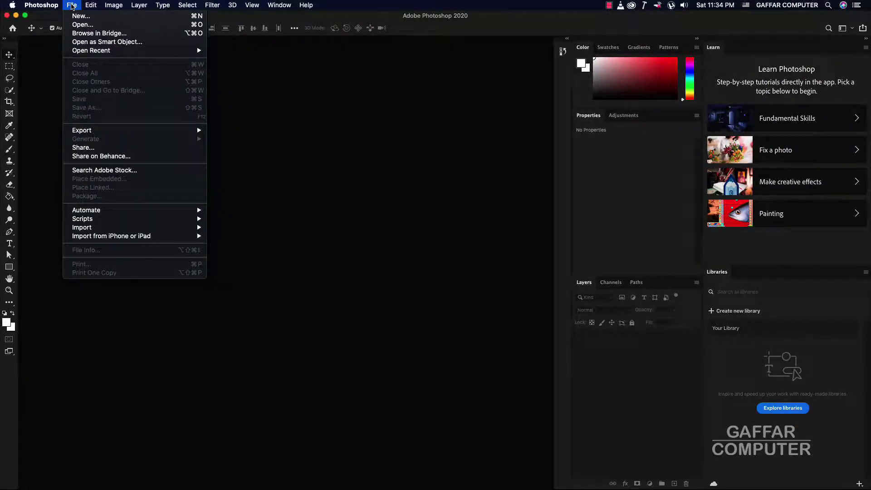
mouse_move(140, 7)
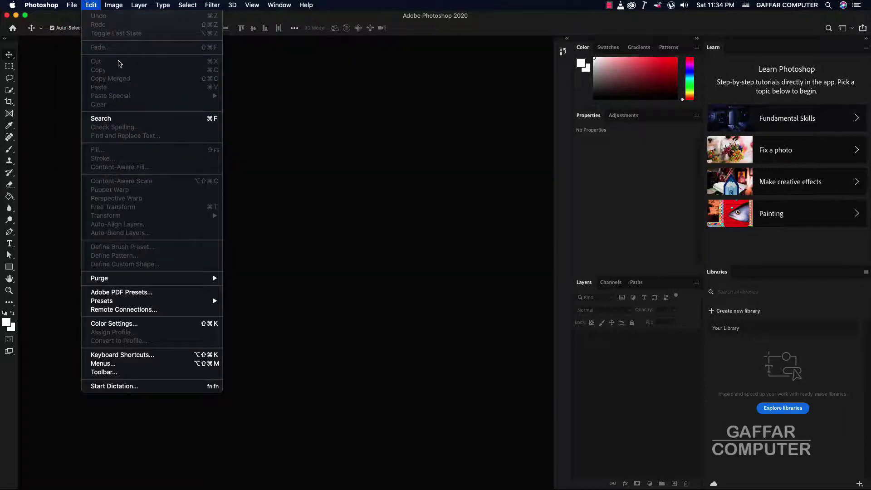
- Dismiss the Edit menu and select the Frame tool in the Tools panel
left_click(59, 35)
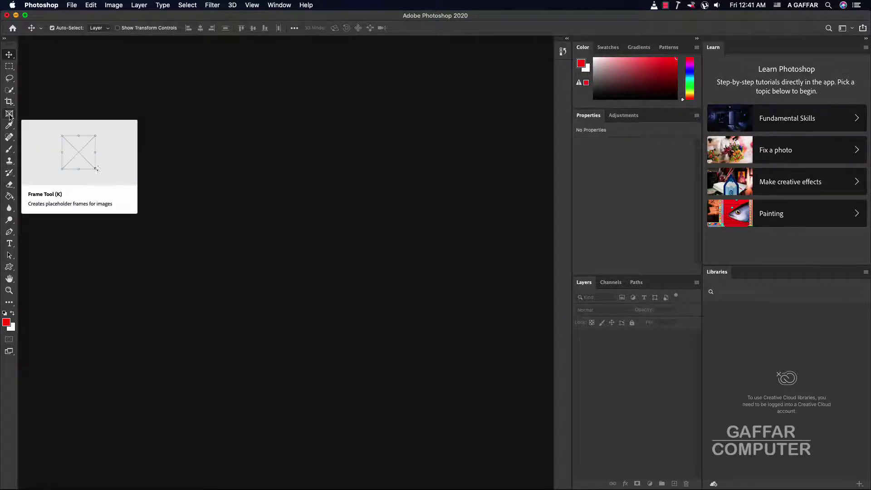
left_click(9, 115)
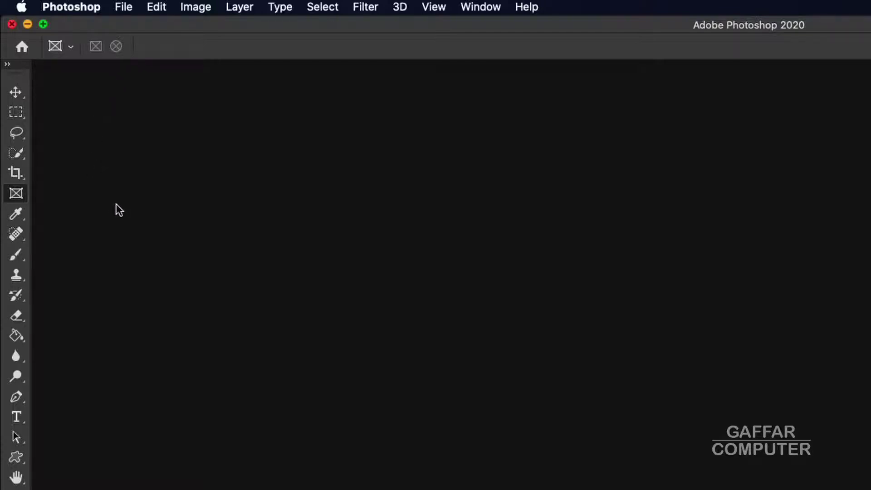
- Select the Paint Bucket tool for filling areas with colour
left_click(17, 338)
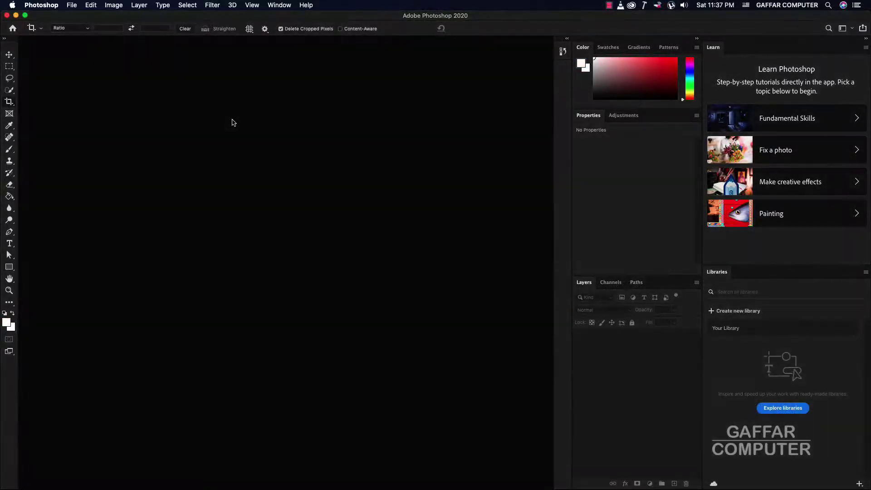
- Float the Tools panel in two columns, choose Rectangular Marquee, and reposition the panel
mouse_move(11, 40)
left_mouse_down()
mouse_move(109, 78)
mouse_move(93, 106)
left_mouse_up()
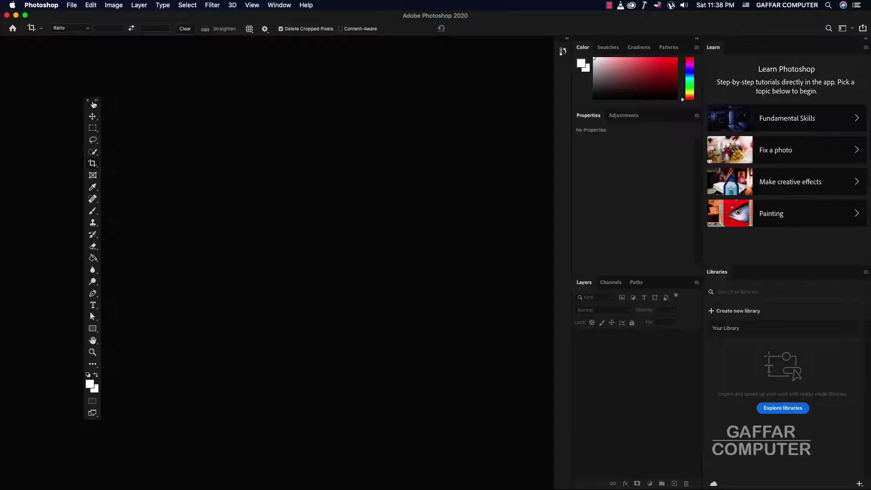
left_click_drag(94, 104, 57, 139)
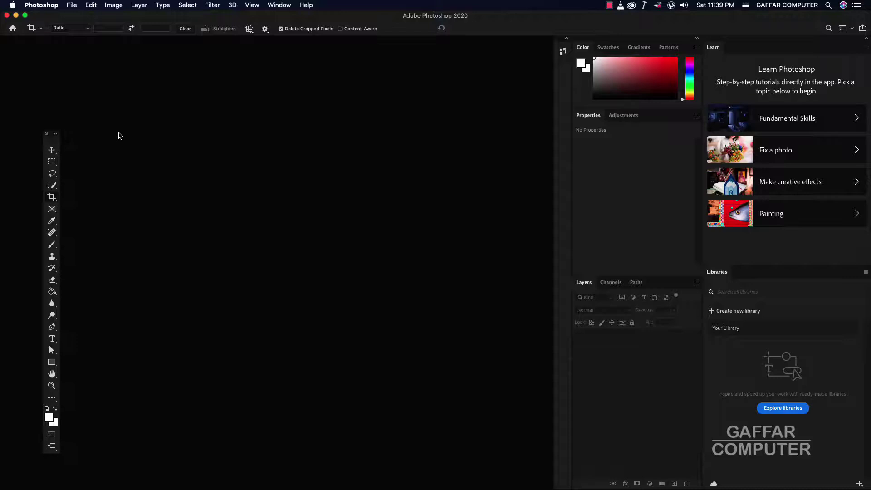
left_click(56, 135)
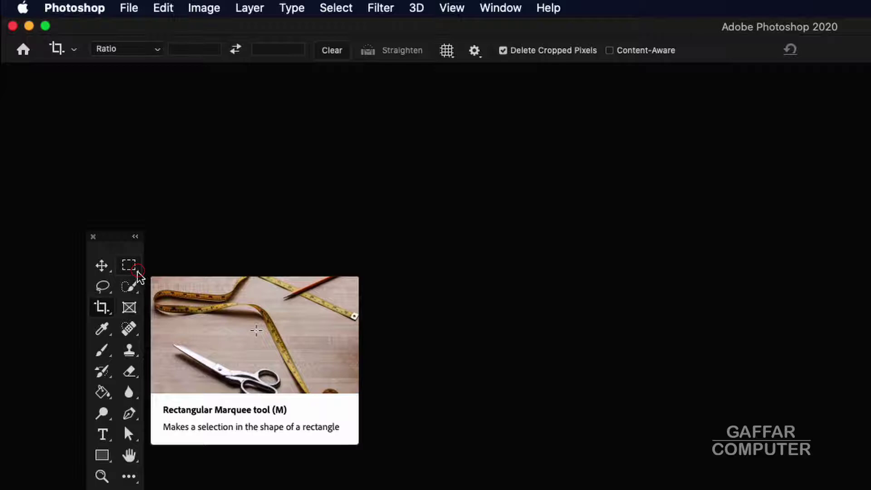
left_click(138, 272)
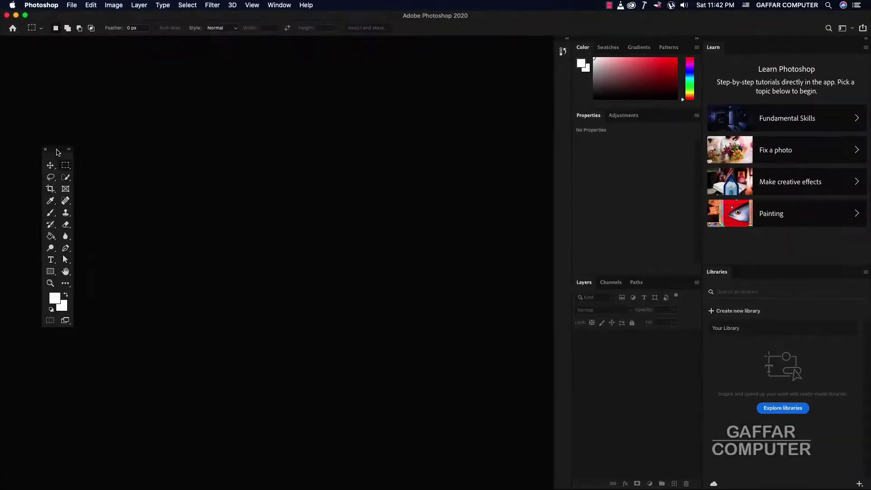
left_click_drag(58, 154, 58, 163)
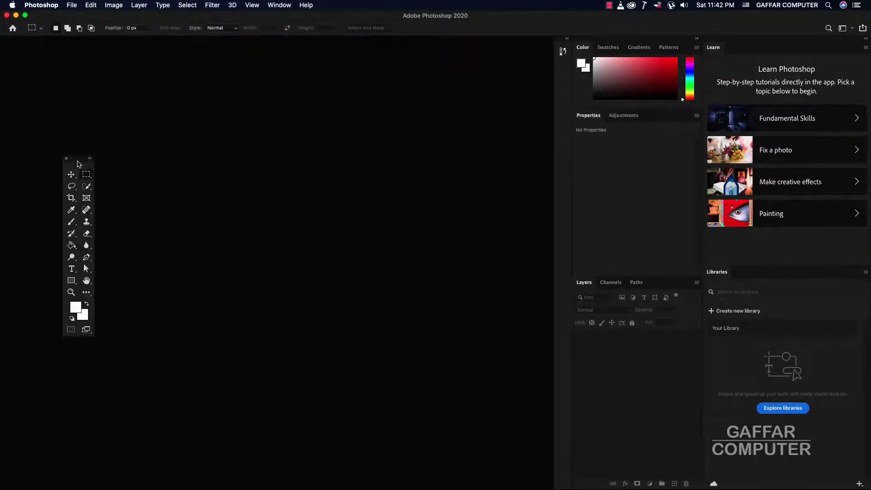
left_click_drag(58, 163, 52, 135)
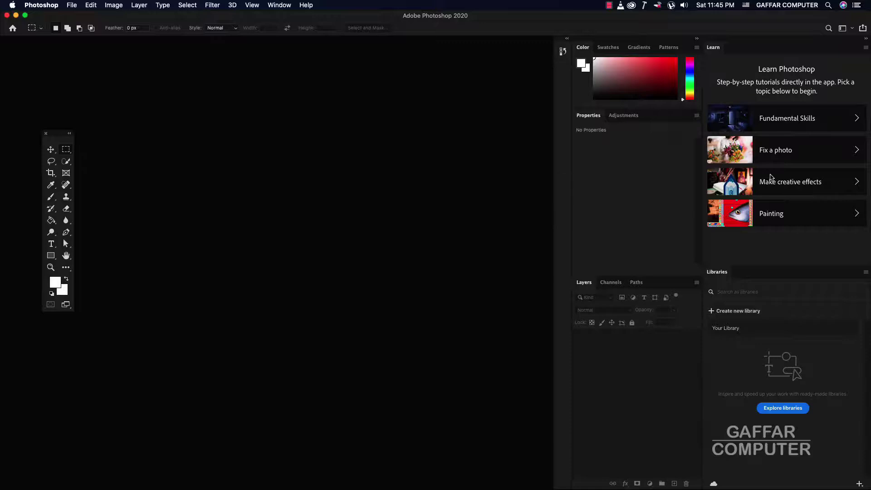
- Pick the Move tool (V), preview Swatches/Gradients/Patterns, collapse Learn/Libraries, and float Color
key("v")
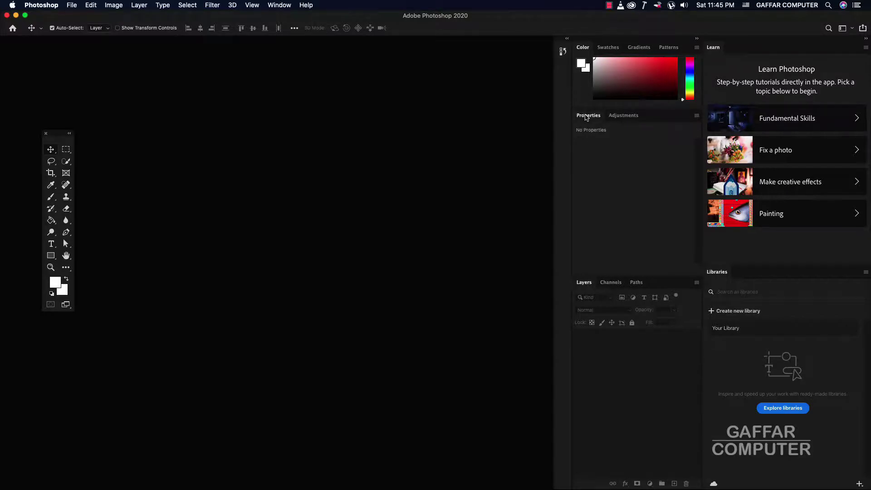
left_click(611, 49)
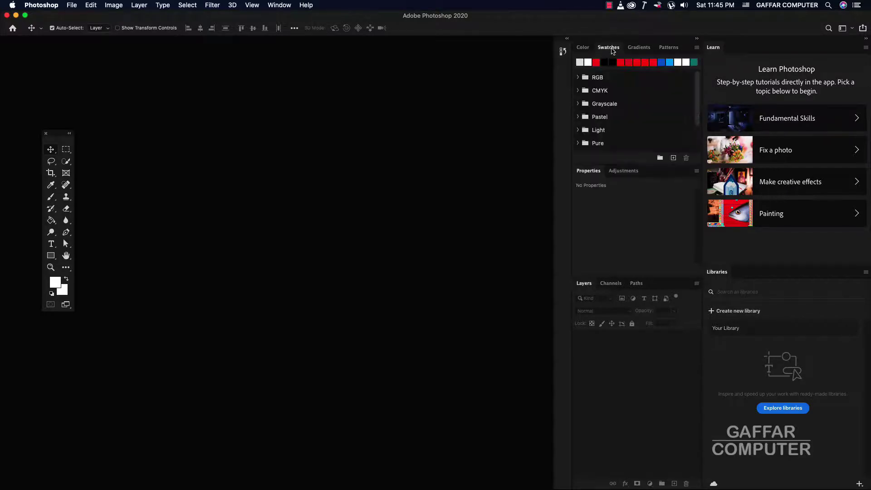
left_click(639, 48)
left_click(667, 49)
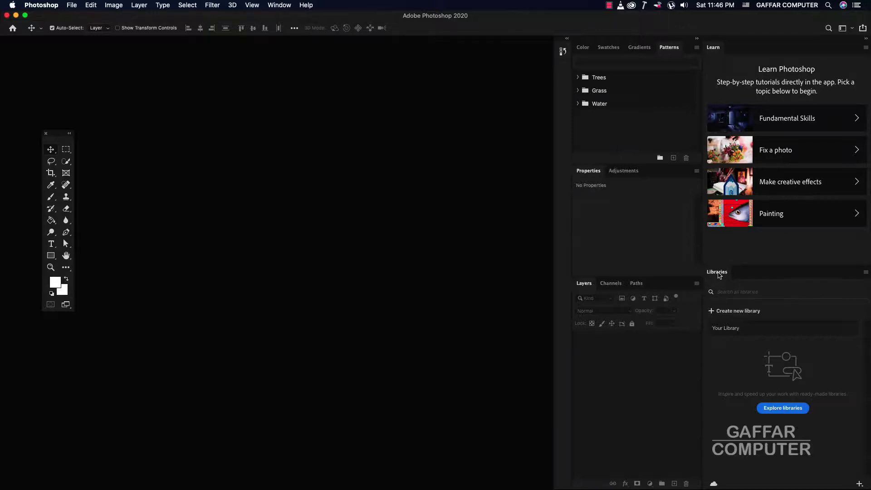
left_click(867, 40)
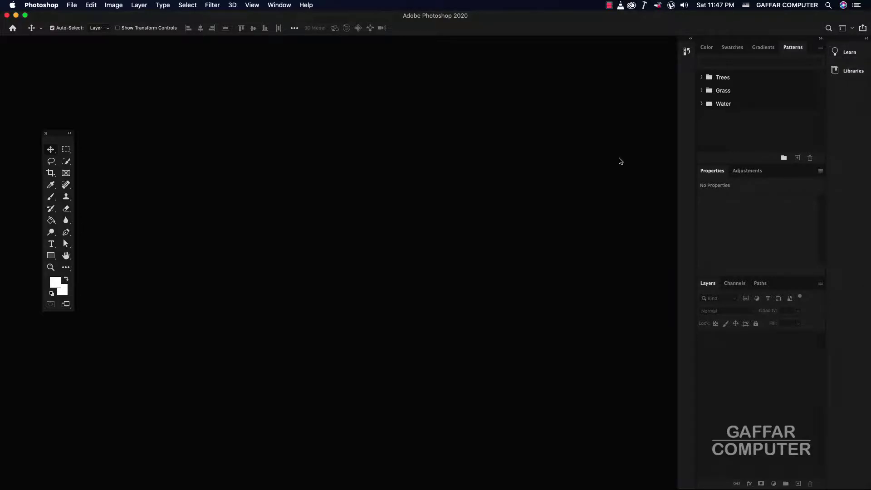
mouse_move(707, 49)
left_mouse_down()
mouse_move(656, 65)
mouse_move(522, 77)
left_mouse_up()
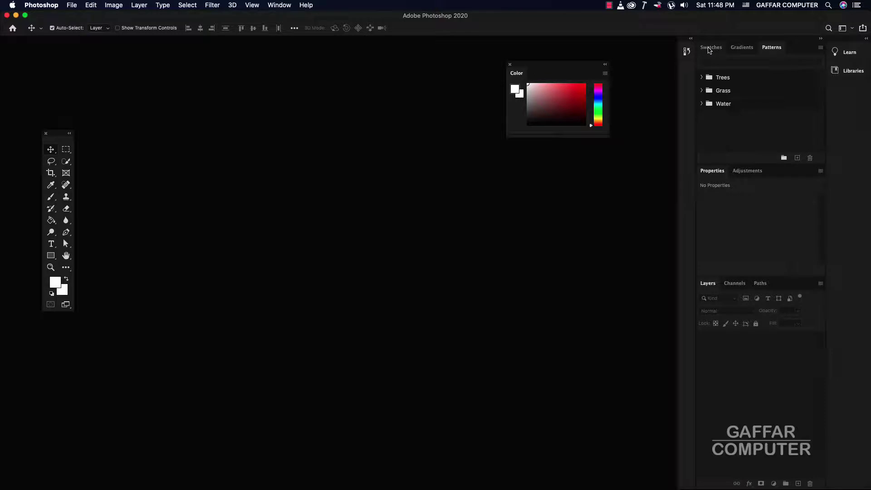
- Float the Swatches and Properties panels, then close the floating Color and Swatches panels
left_click_drag(709, 48, 515, 166)
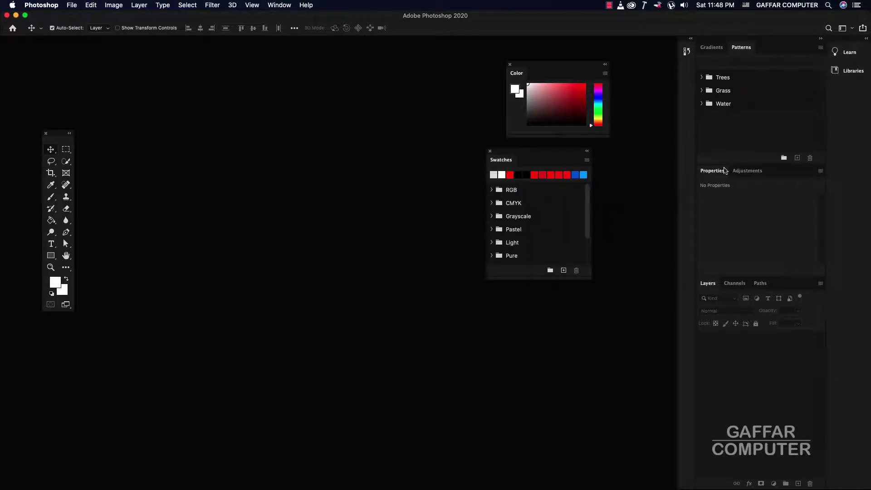
left_click_drag(713, 170, 522, 327)
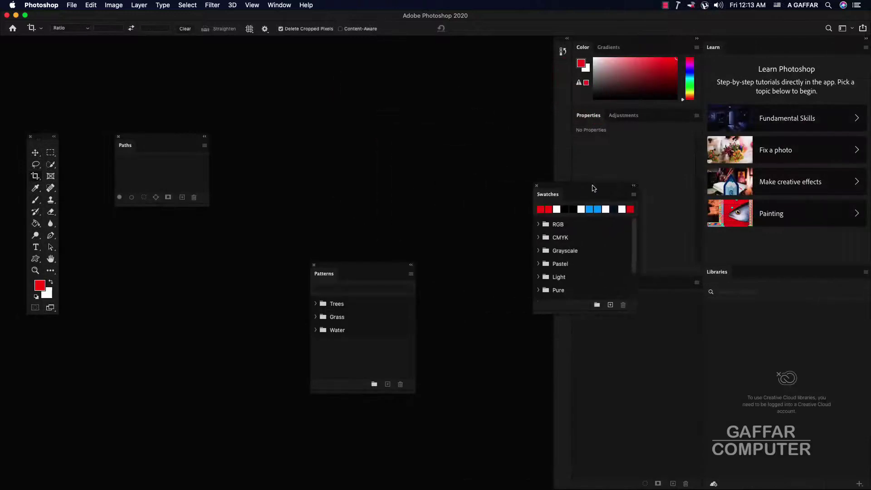
left_click_drag(404, 98, 625, 121)
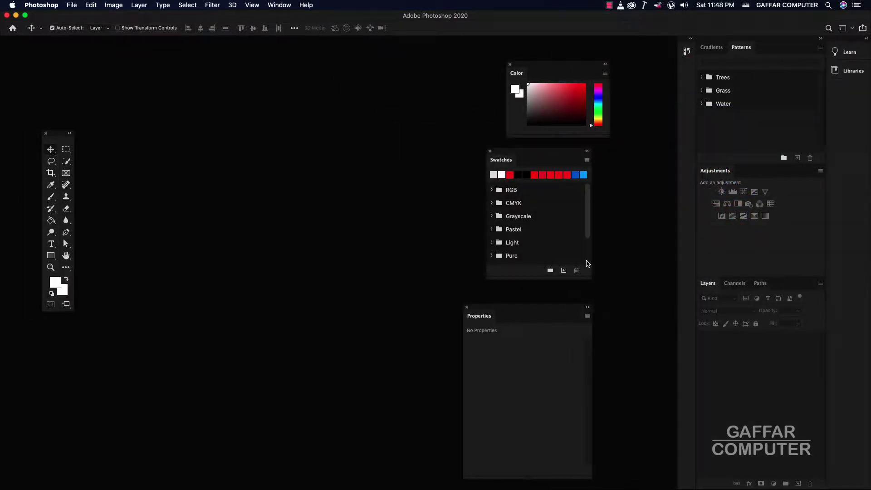
left_click(509, 64)
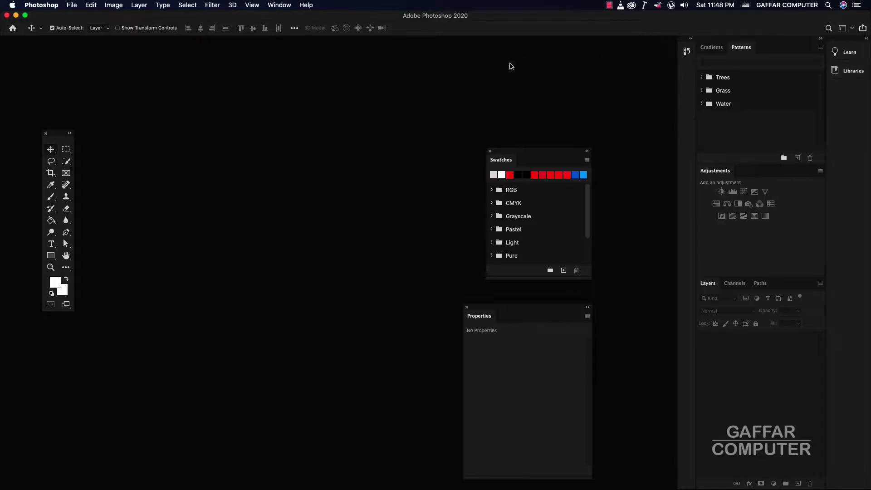
left_click(490, 152)
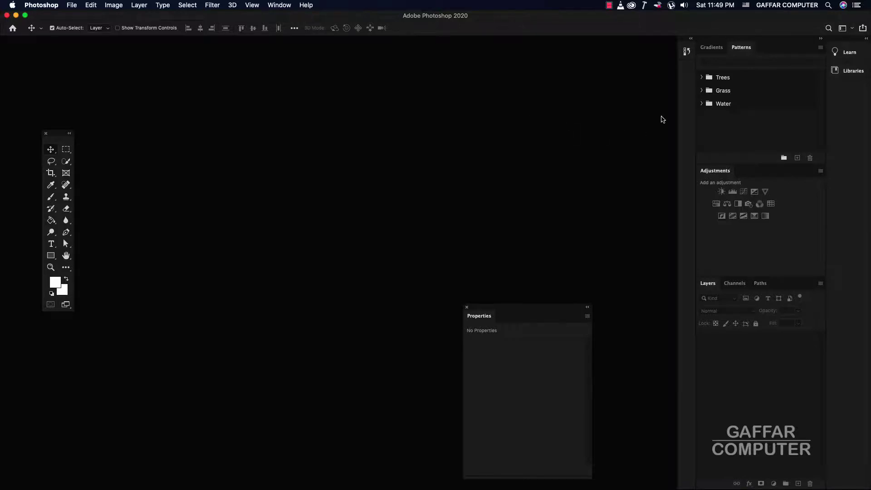
- Close the Gradients panel from its tab's right-click menu
left_click(713, 49)
right_click(714, 50)
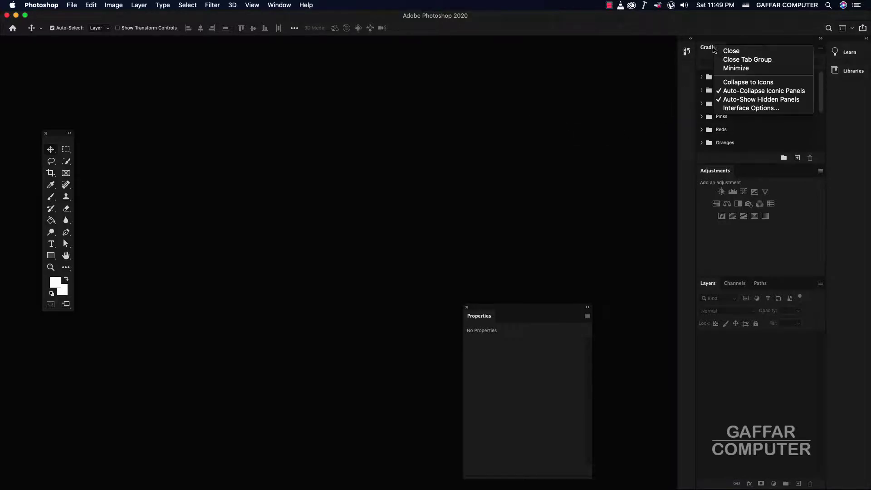
left_click(739, 53)
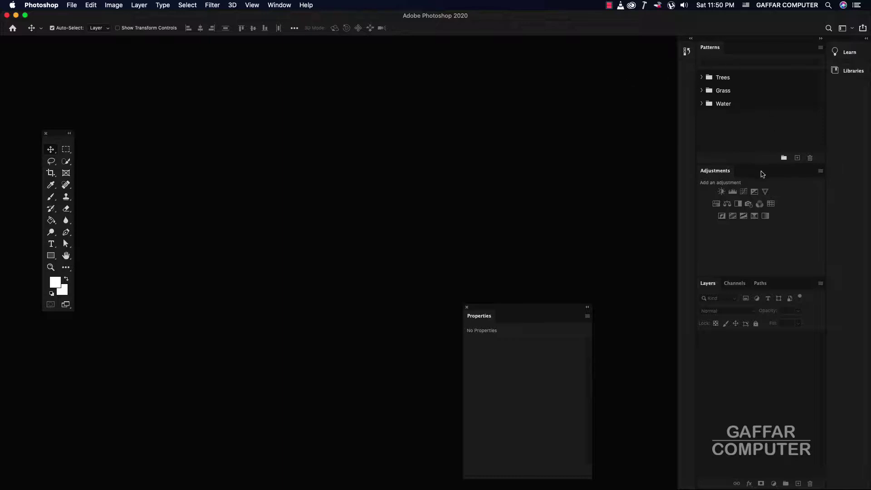
- Close the Layers, Channels and Paths tab group with Close Tab Group
left_click(738, 285)
right_click(740, 286)
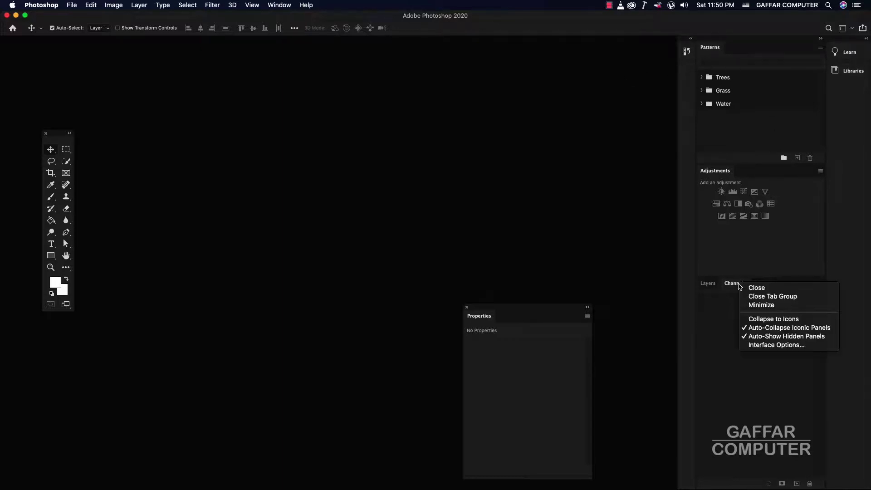
left_click(787, 298)
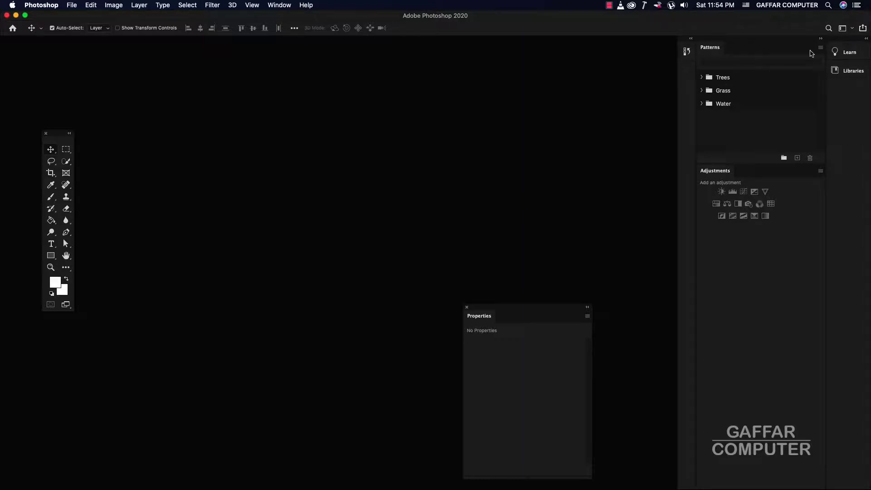
left_click(852, 29)
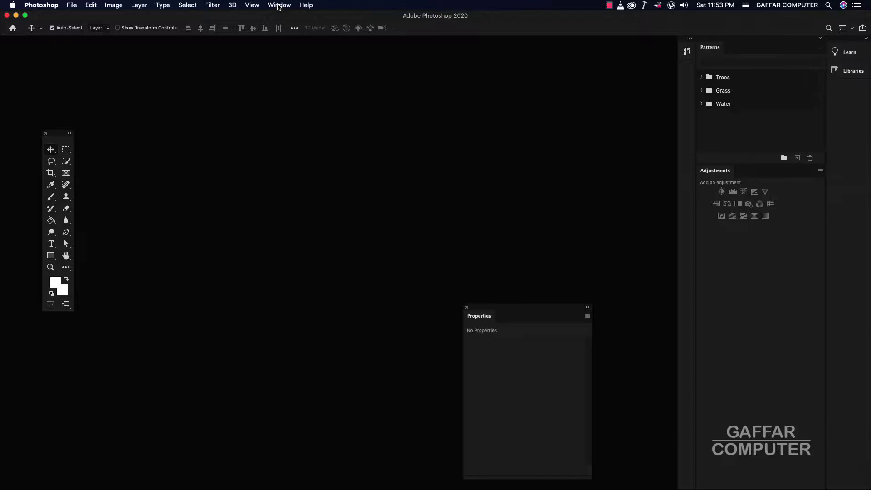
- Reset Essentials from the workspace switcher so the default panels return
left_click(279, 5)
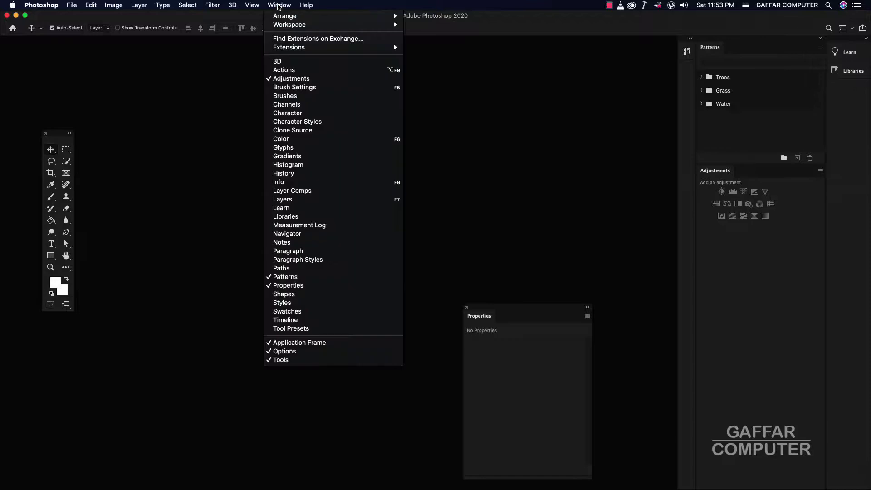
mouse_move(290, 24)
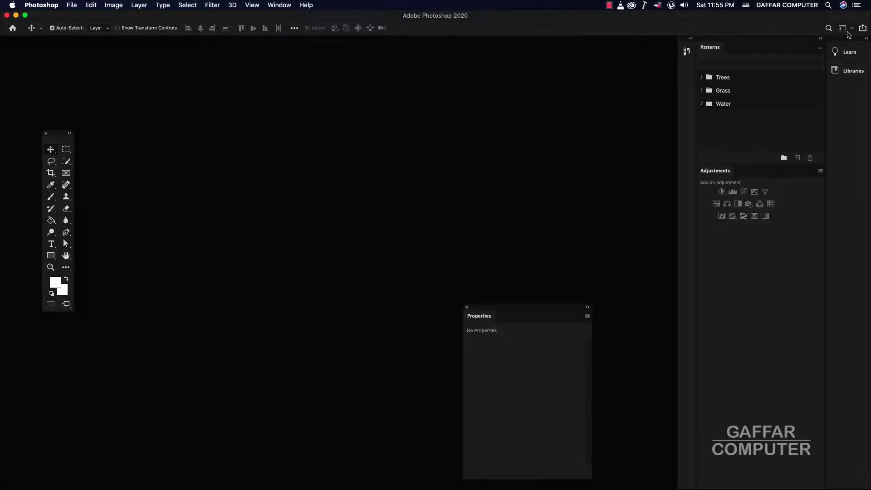
left_click(852, 29)
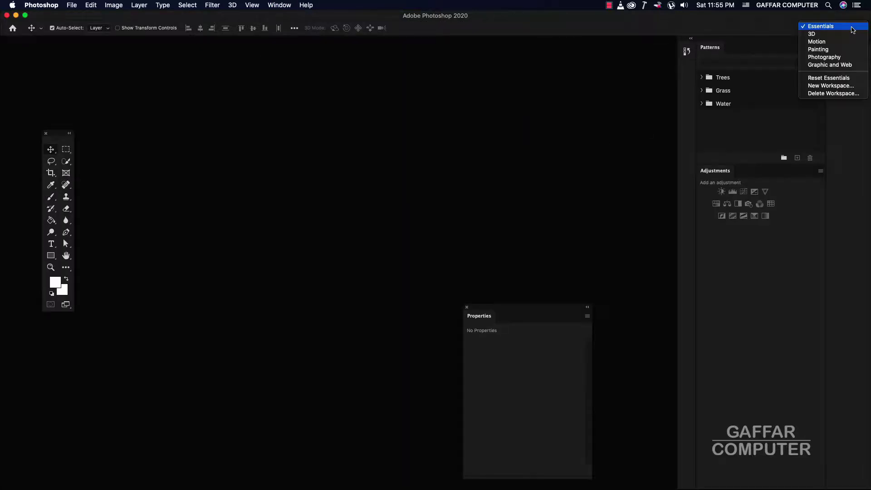
left_click(841, 83)
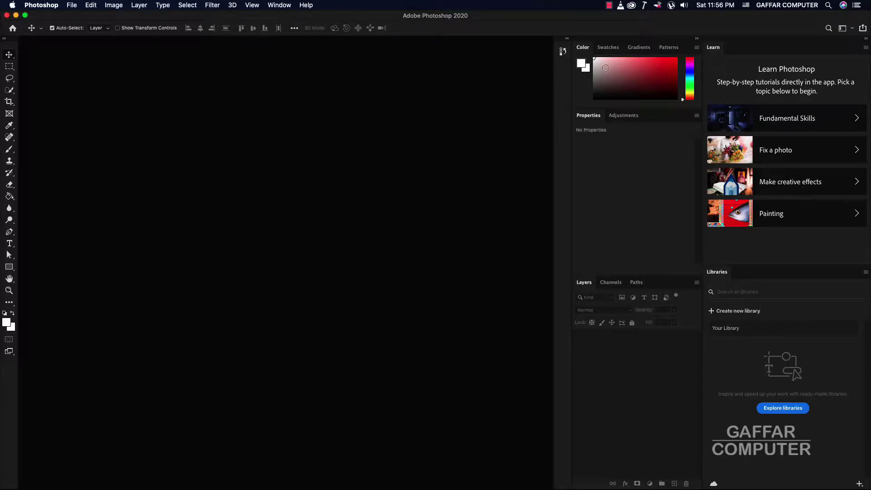
right_click(612, 53)
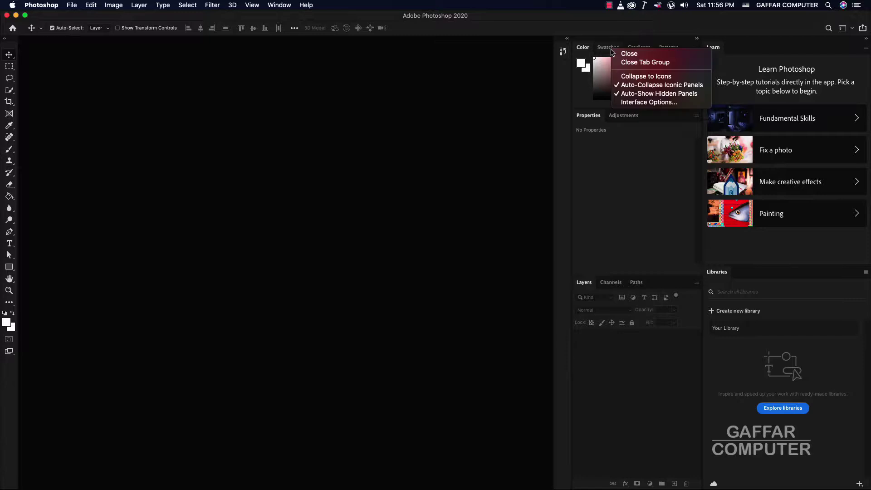
- Close the Color/Swatches and Layers/Channels/Paths groups and collapse Learn and Libraries to icons
left_click(644, 62)
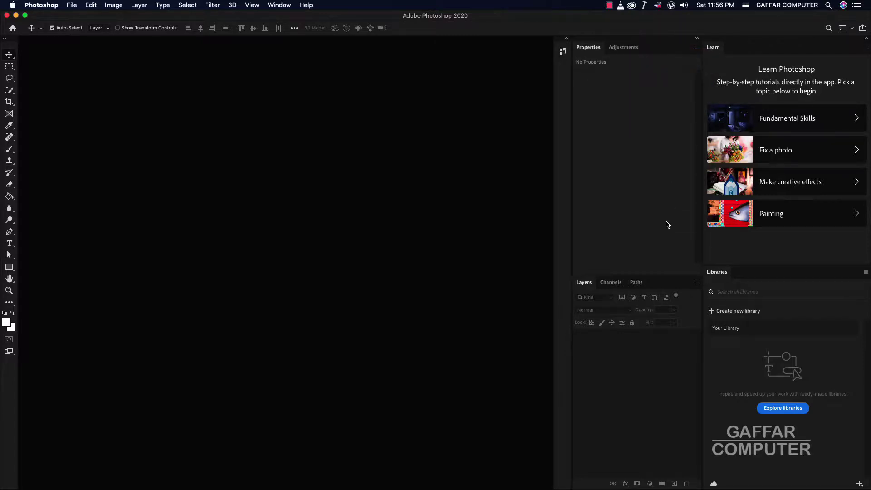
right_click(616, 287)
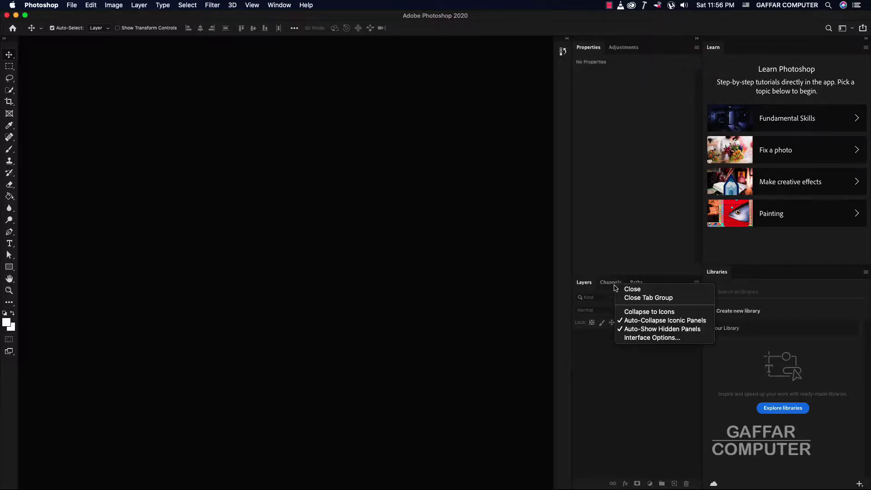
left_click(651, 297)
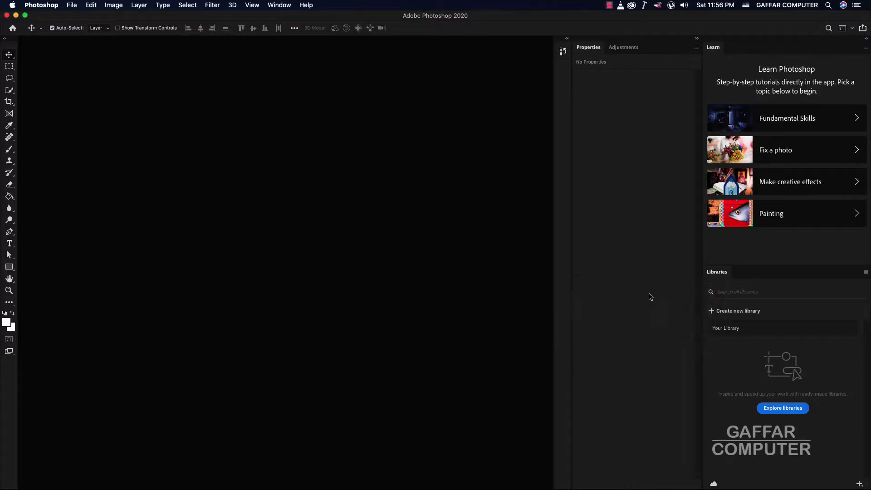
left_click(866, 39)
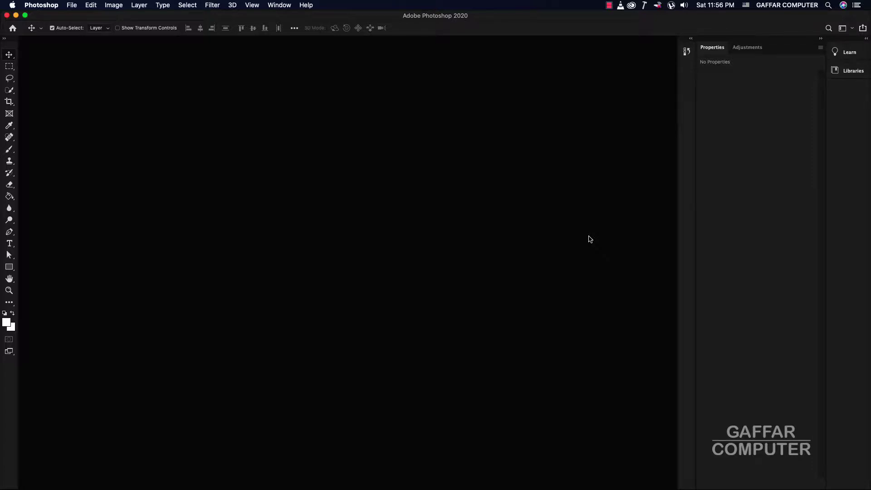
left_click(280, 8)
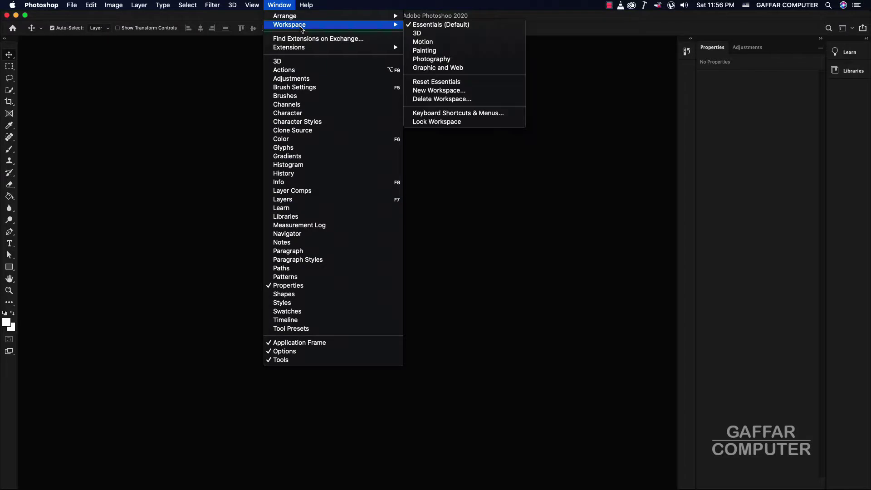
- Choose Window > Workspace > Reset Essentials, then reopen the workspace switcher list
left_click(433, 83)
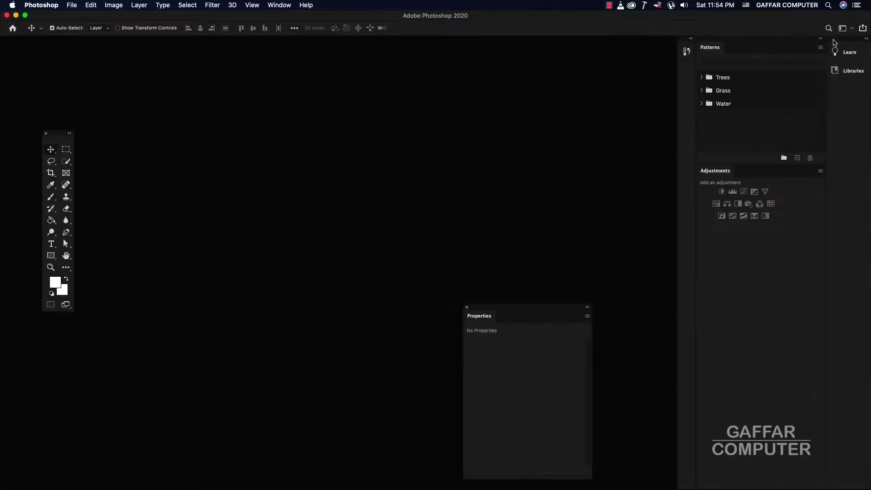
left_click(852, 28)
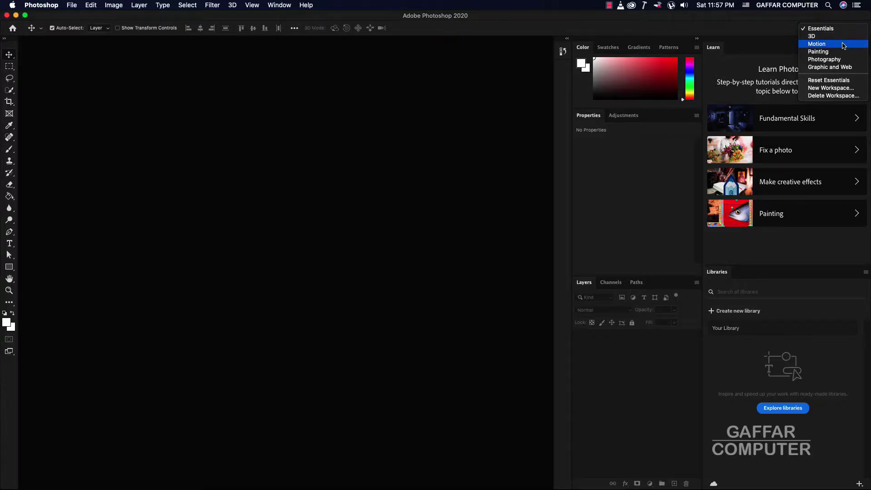
left_click(843, 44)
left_click(852, 29)
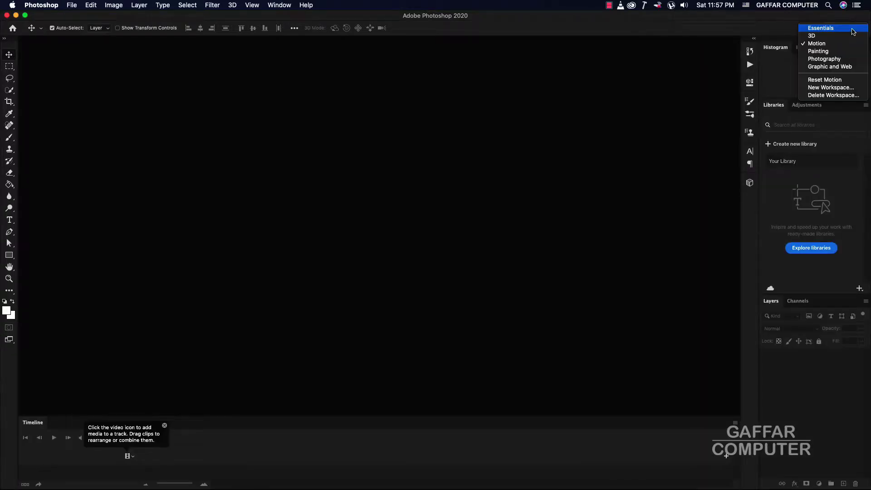
left_click(830, 59)
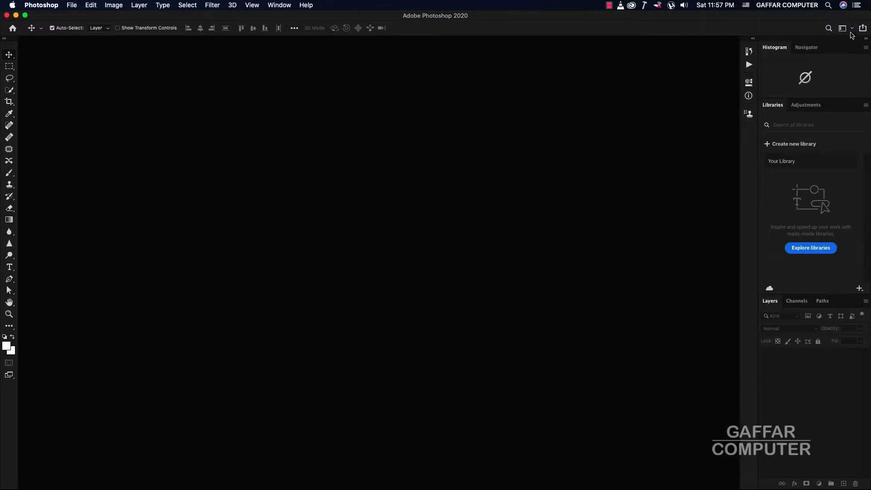
left_click(853, 30)
left_click(821, 50)
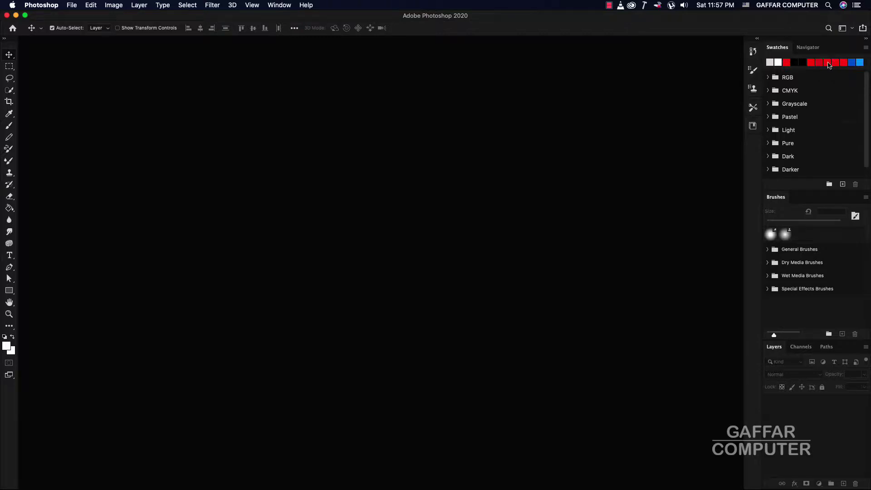
left_click(853, 28)
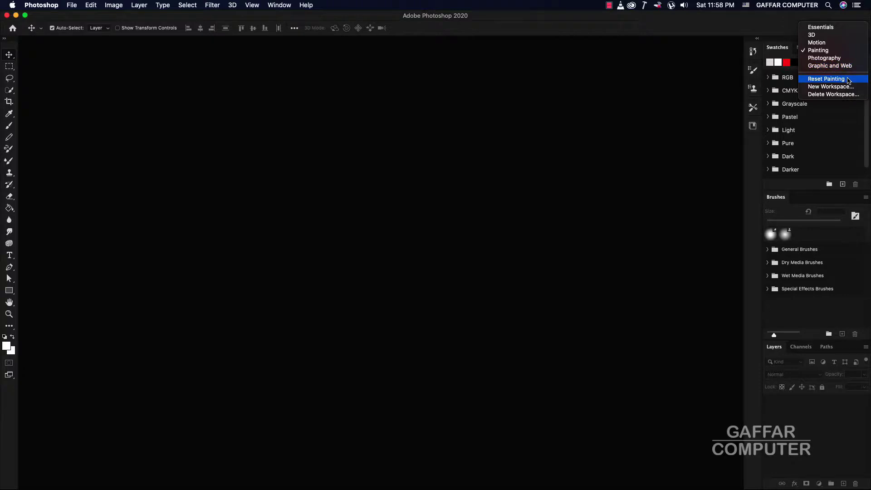
left_click(817, 28)
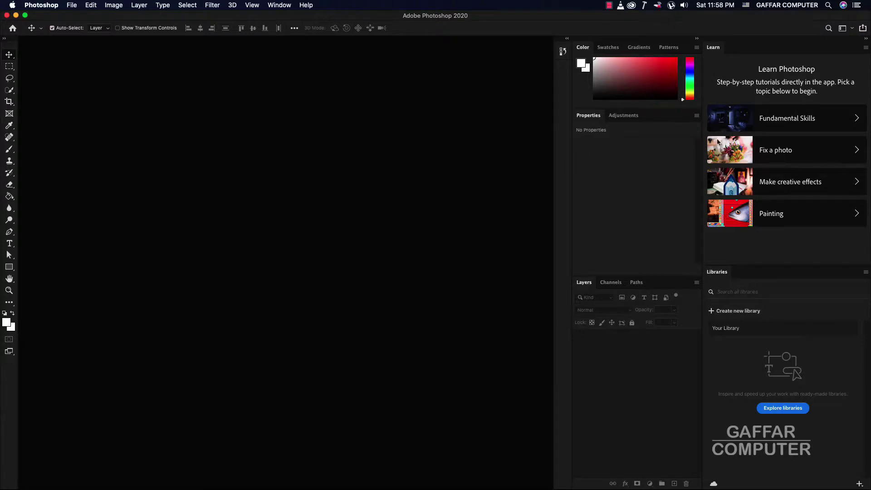
- Collapse the Learn and Libraries panels to icons, then open and cancel the New Workspace dialog
left_click(866, 39)
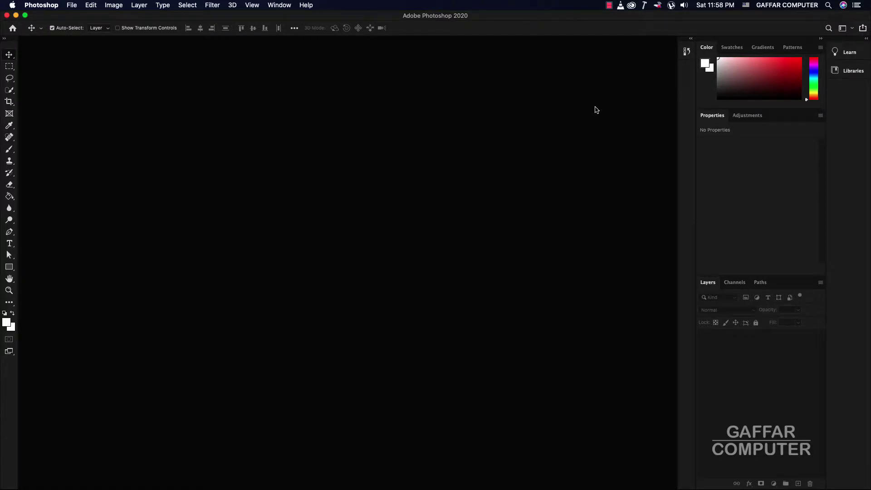
left_click(854, 29)
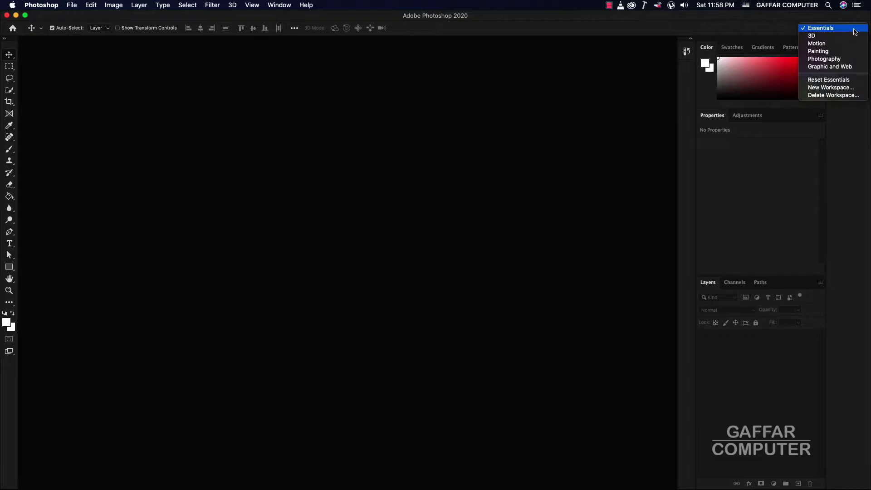
left_click(830, 89)
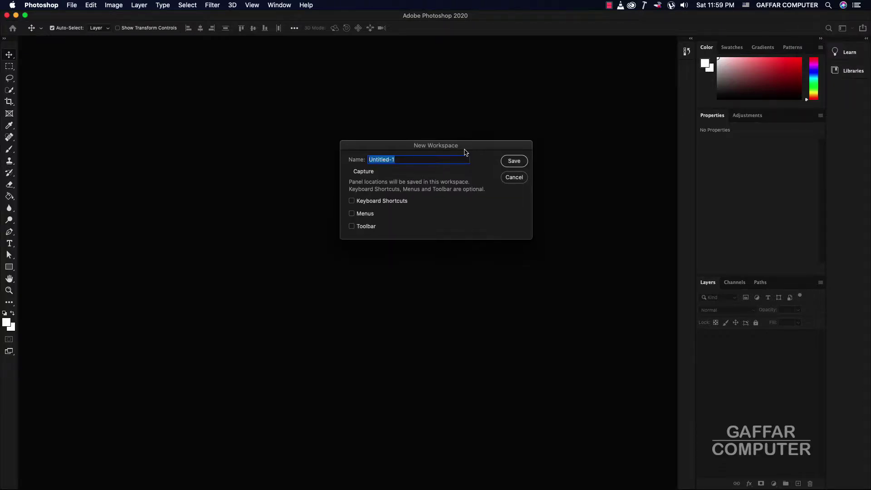
left_click(515, 178)
- Open the Delete Workspace dialog, move it higher, and cancel without deleting any workspace
left_click(853, 29)
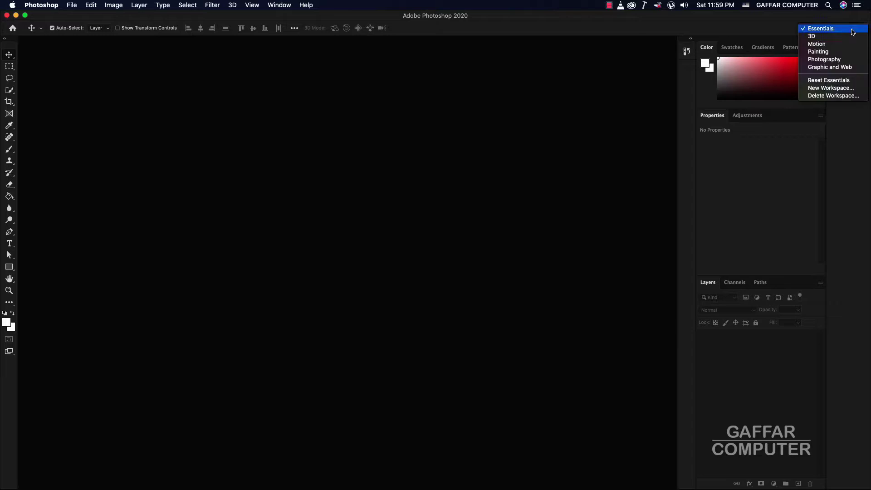
left_click(826, 97)
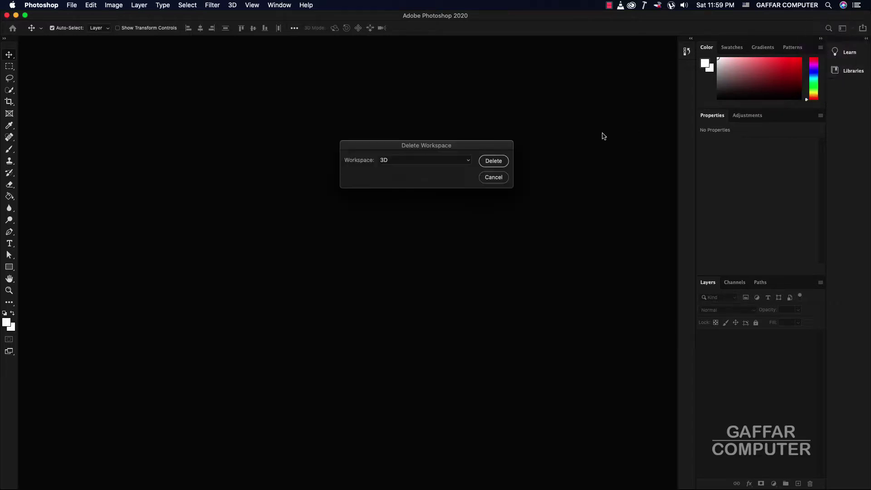
left_click_drag(422, 152, 439, 117)
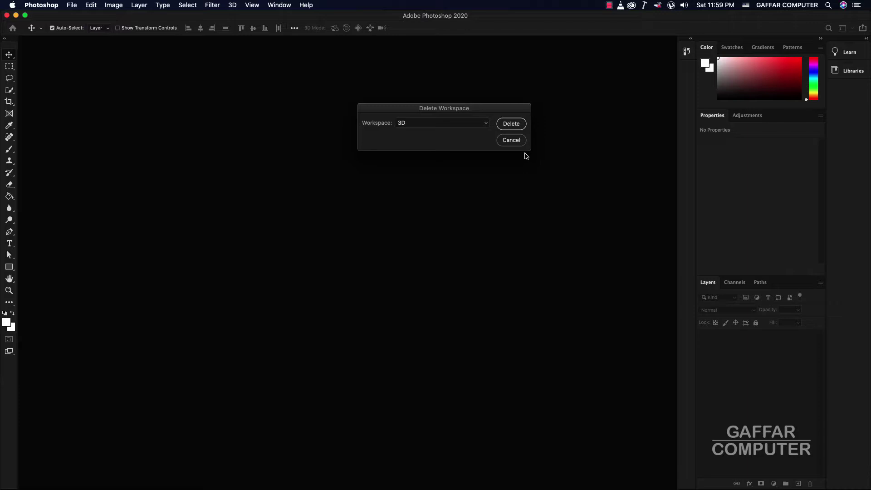
left_click(513, 141)
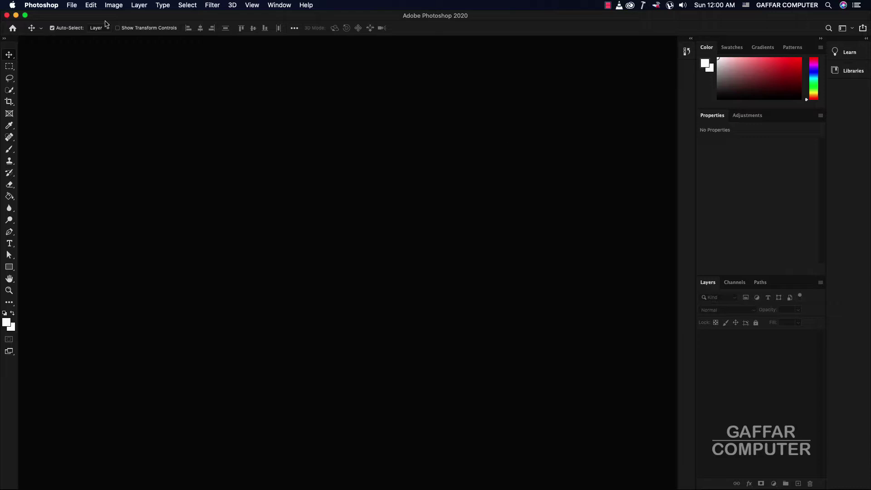
left_click(74, 6)
- In the Open dialog, browse Youtube through to Photo Shop > Class 01 and select Interface Pic.psd
left_click(90, 26)
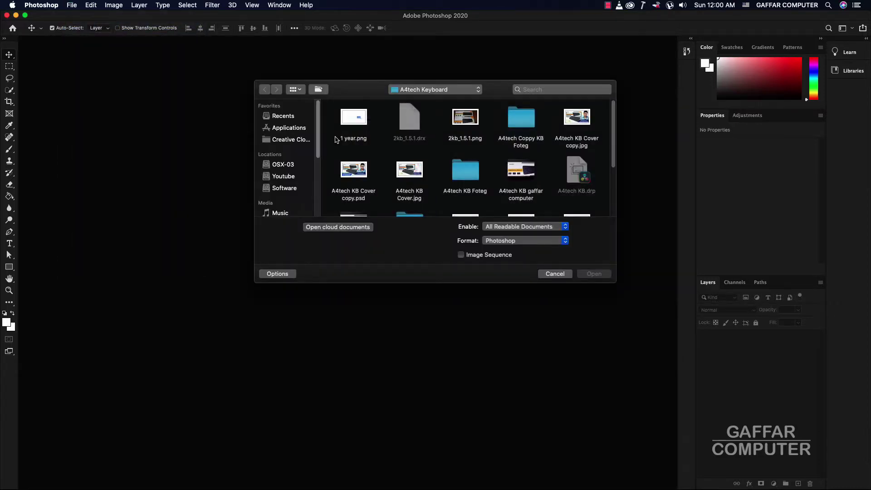
left_click_drag(500, 88, 484, 77)
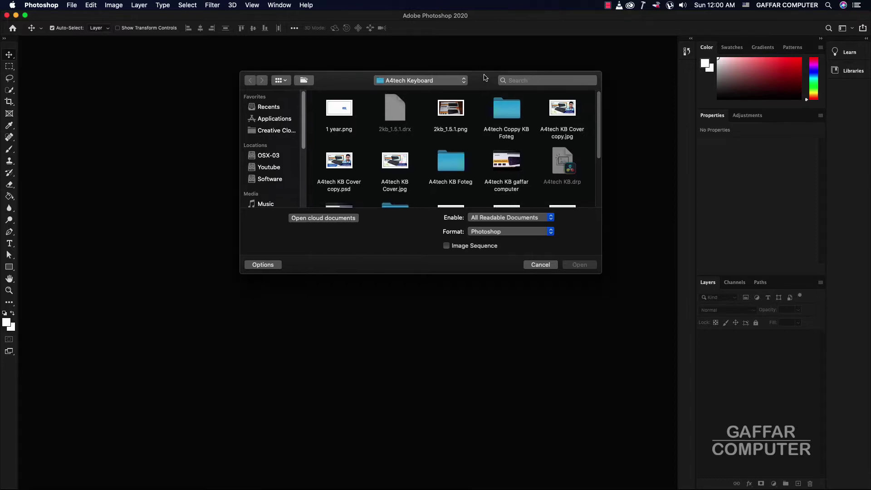
left_click(268, 155)
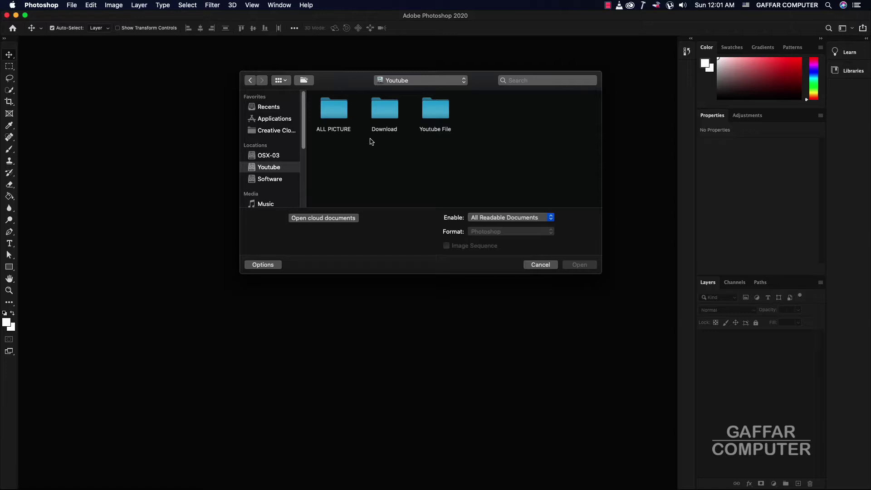
double_click(435, 114)
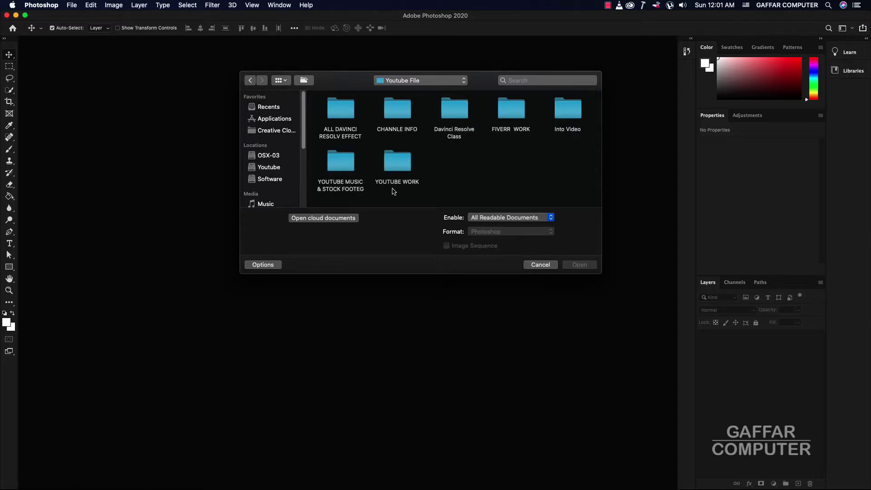
double_click(396, 161)
double_click(331, 111)
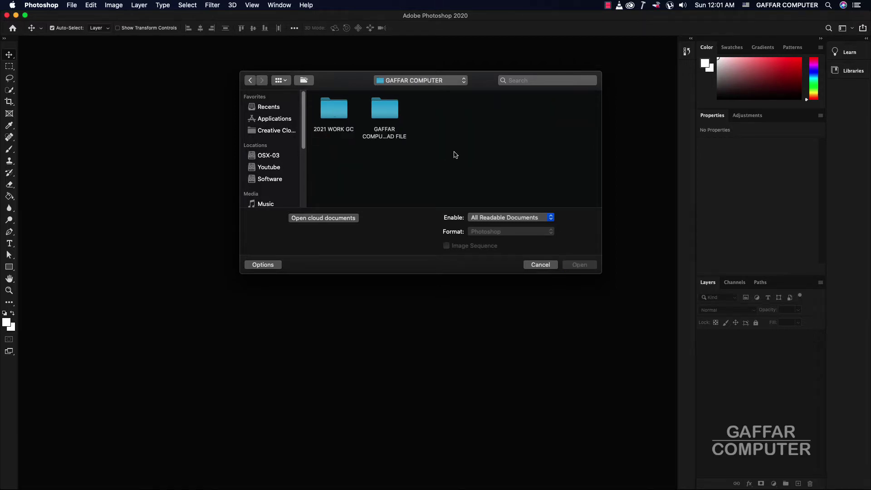
left_click(331, 112)
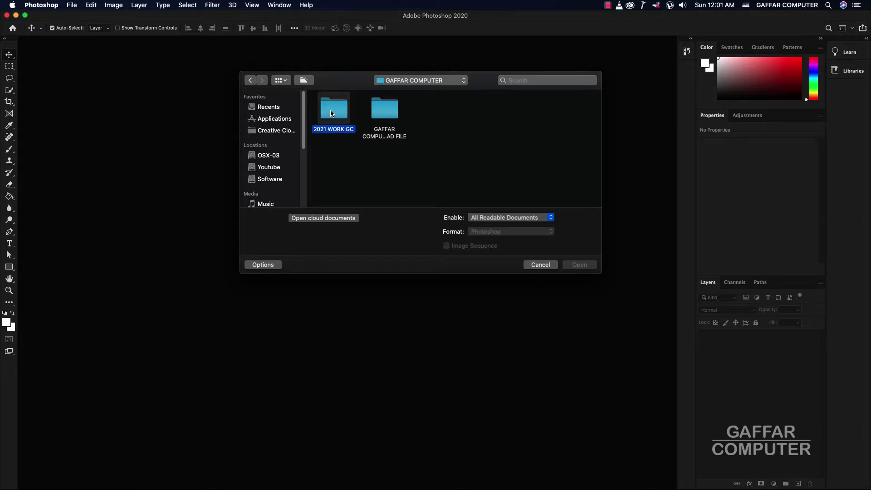
double_click(332, 113)
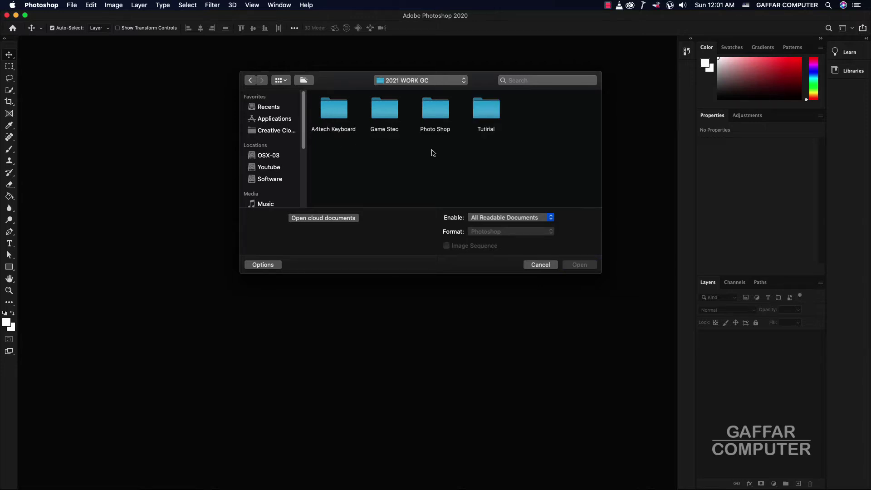
double_click(437, 111)
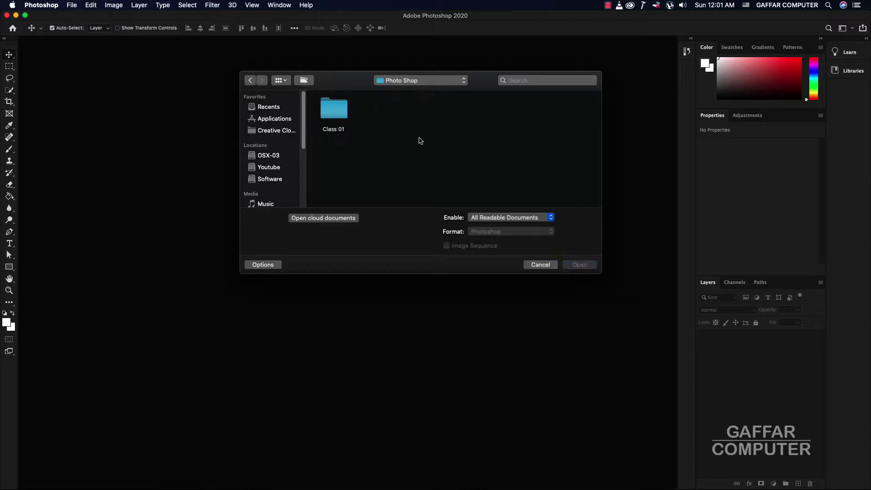
double_click(338, 114)
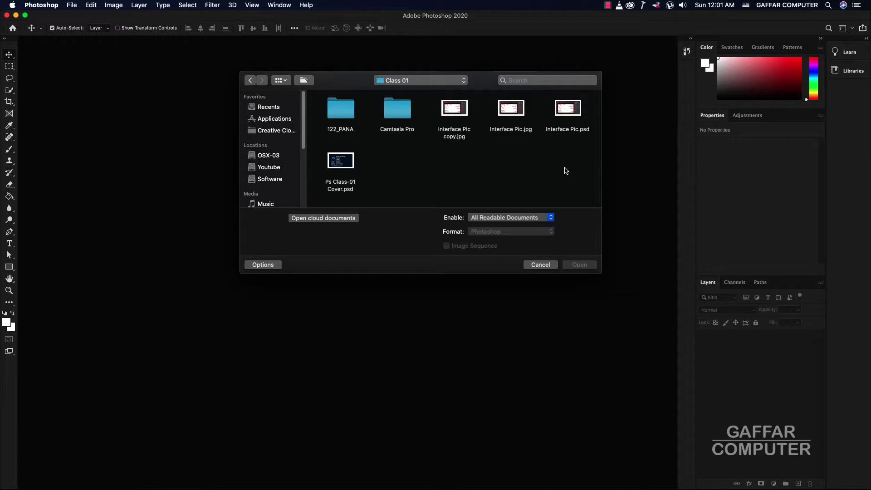
left_click(571, 113)
- Open Interface Pic.psd, the annotated interface diagram, from the Class 01 folder
left_click(582, 265)
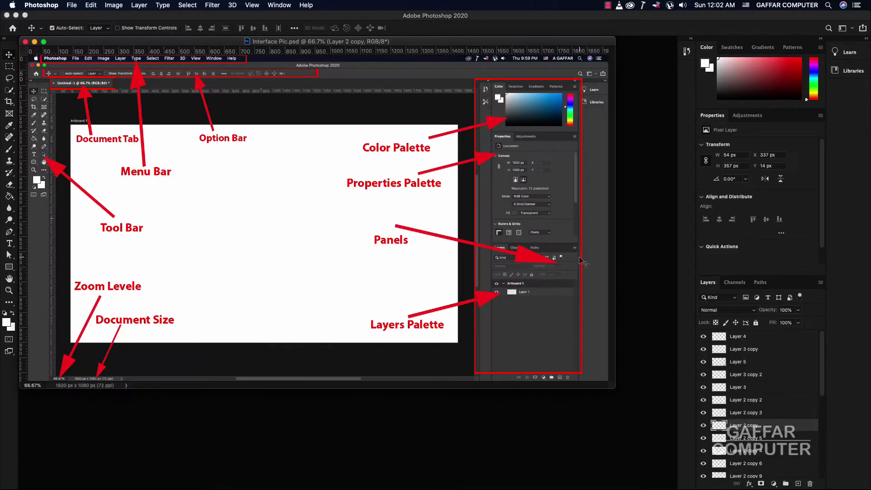